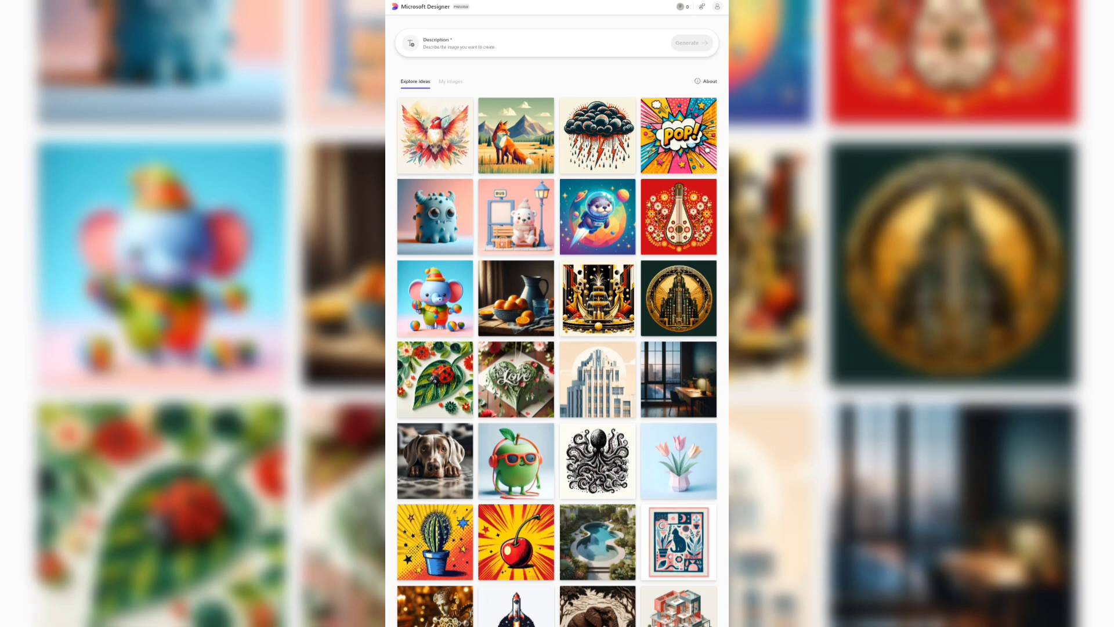
- Generate and browse images of a photo-realistic smiling young African lady with all-back cornrows, red Igbo attire with stars and lion head, and neck beads
{"action": "left_click", "coordinate": [458, 43]}
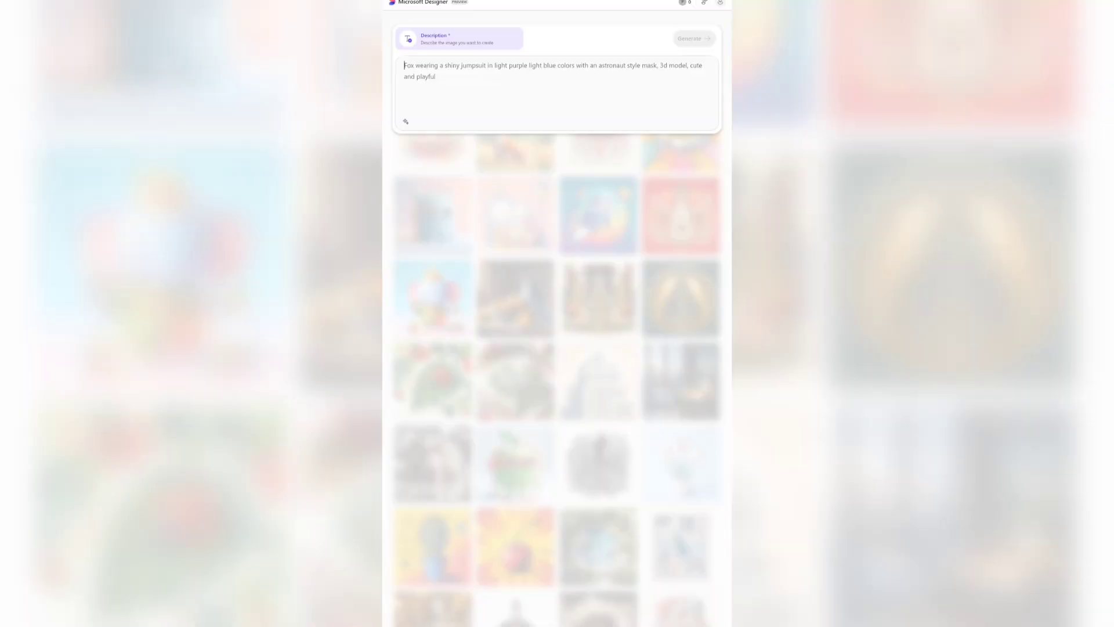
{"action": "left_click", "coordinate": [406, 69]}
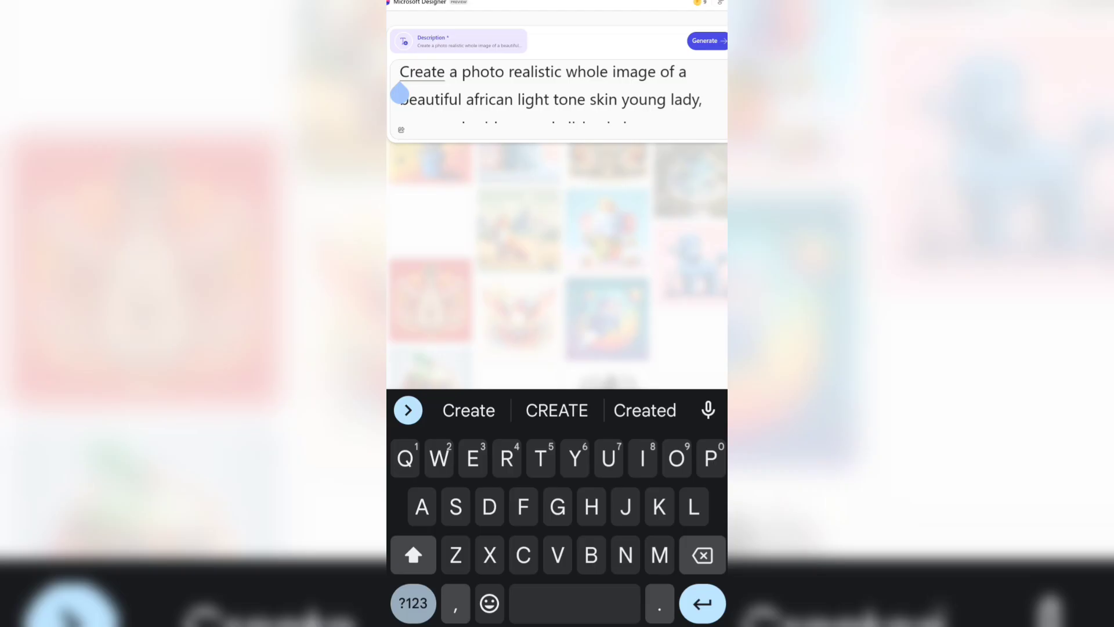
{"action": "scroll", "coordinate": [557, 93], "scroll_direction": "down", "scroll_amount": 3}
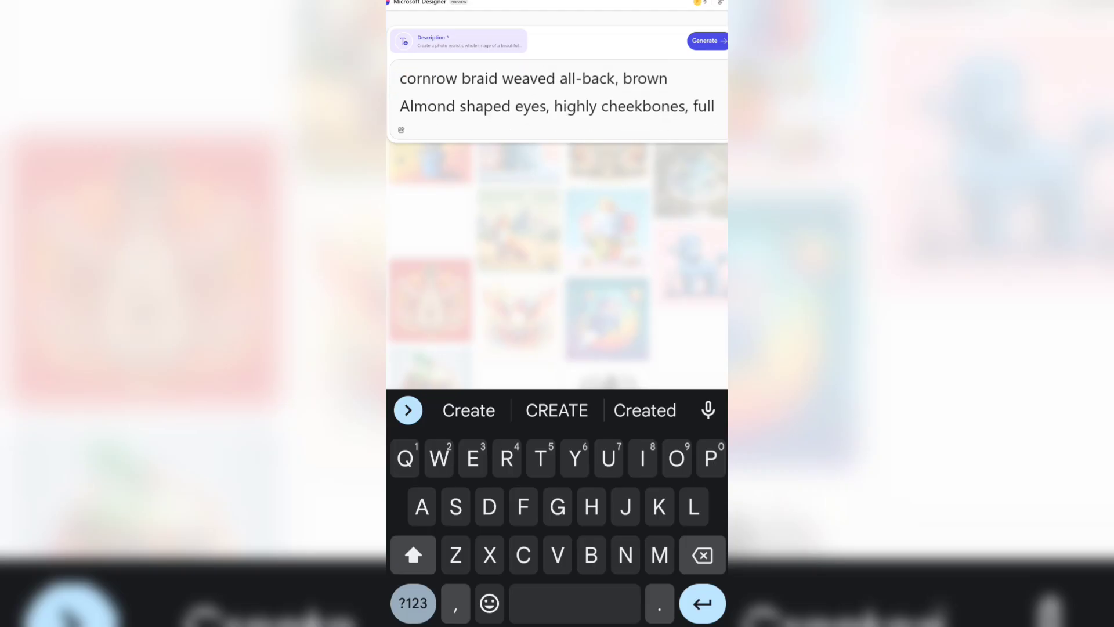
{"action": "scroll", "coordinate": [557, 92], "scroll_direction": "down", "scroll_amount": 2}
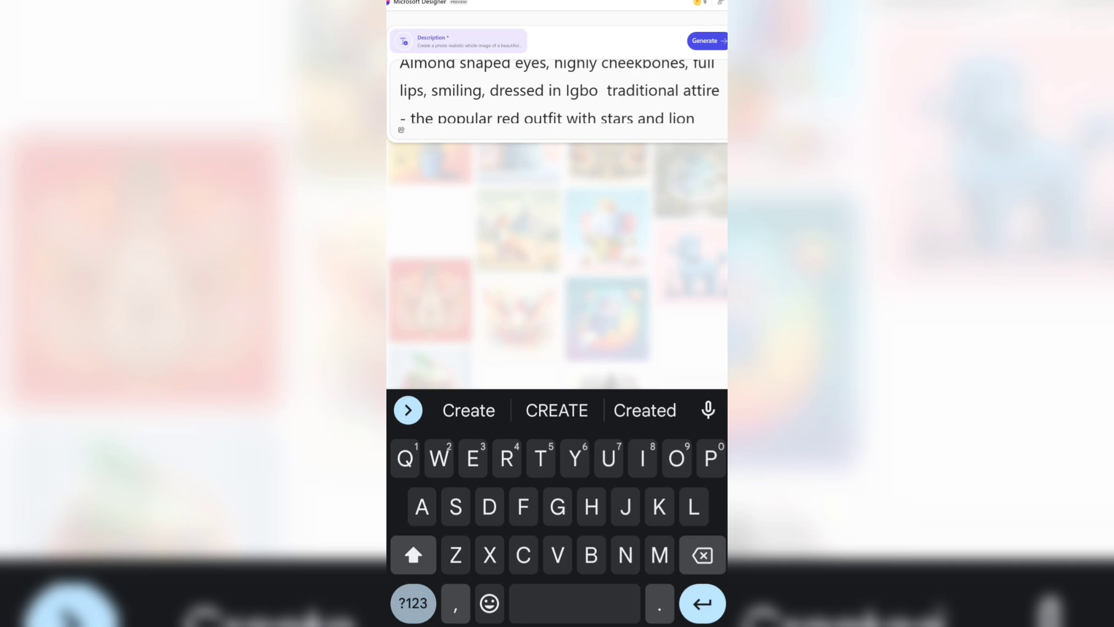
{"action": "scroll", "coordinate": [557, 93], "scroll_direction": "down", "scroll_amount": 3}
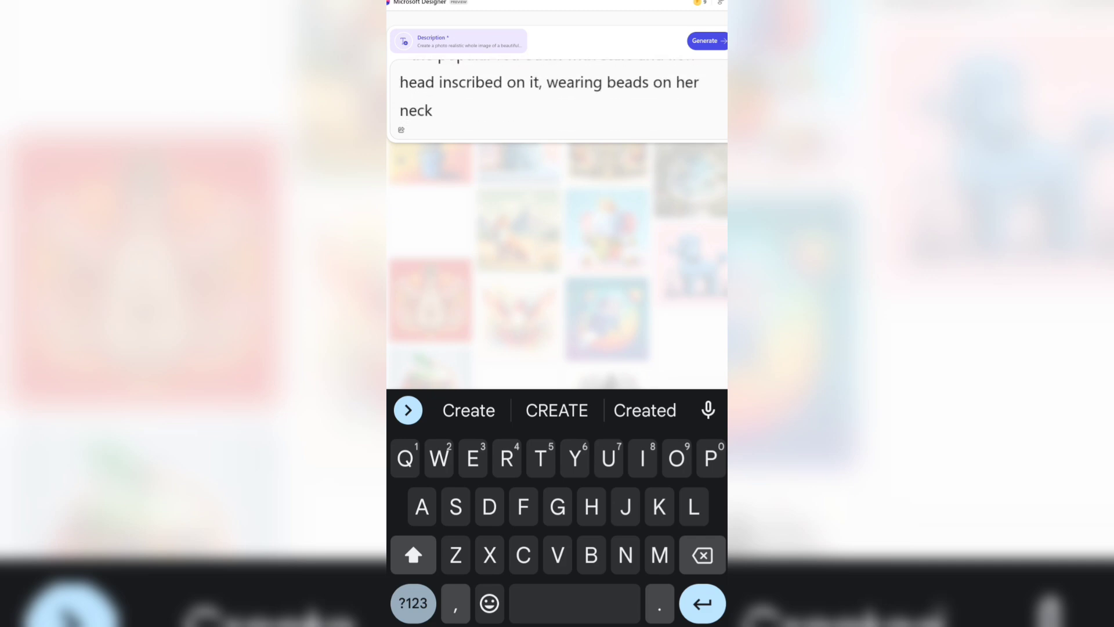
{"action": "left_click", "coordinate": [704, 40]}
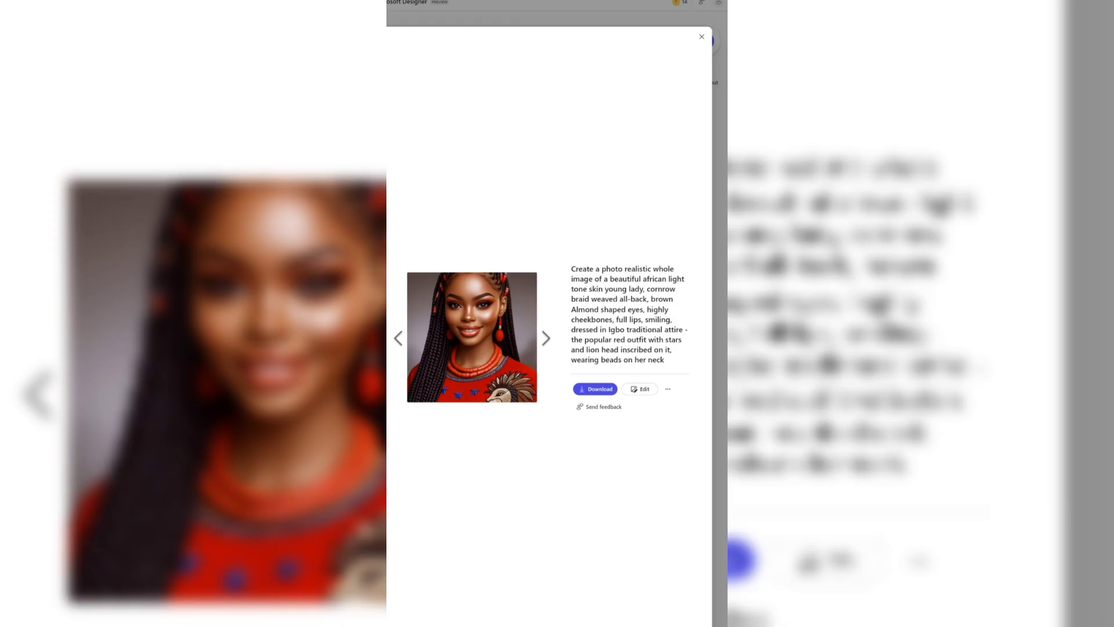
{"action": "key", "text": "Right"}
{"action": "key", "text": "Left"}
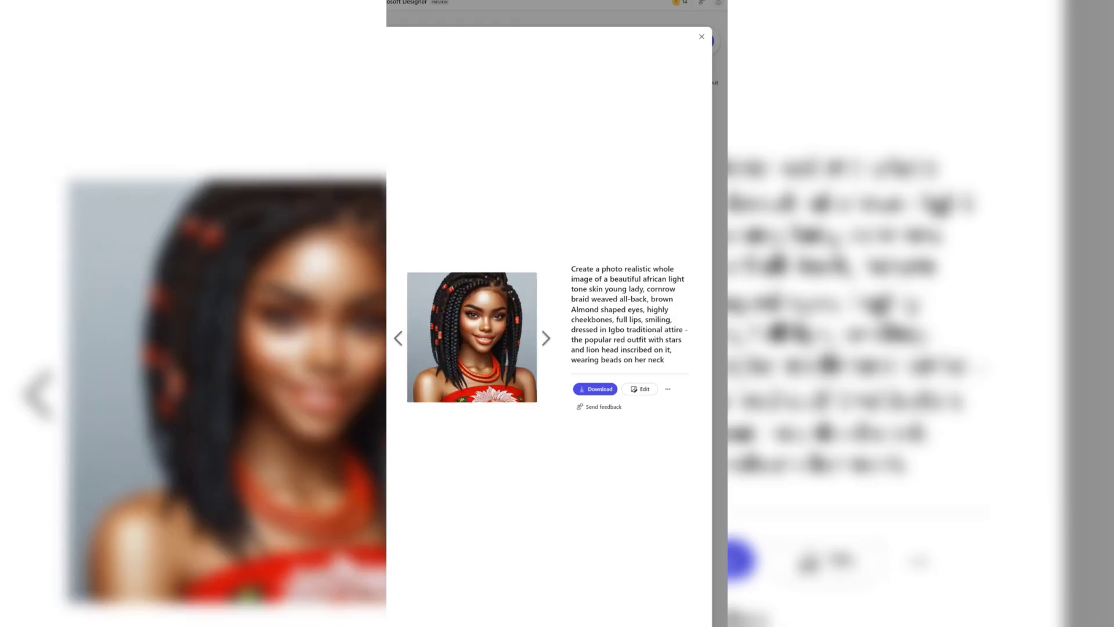
{"action": "key", "text": "Left"}
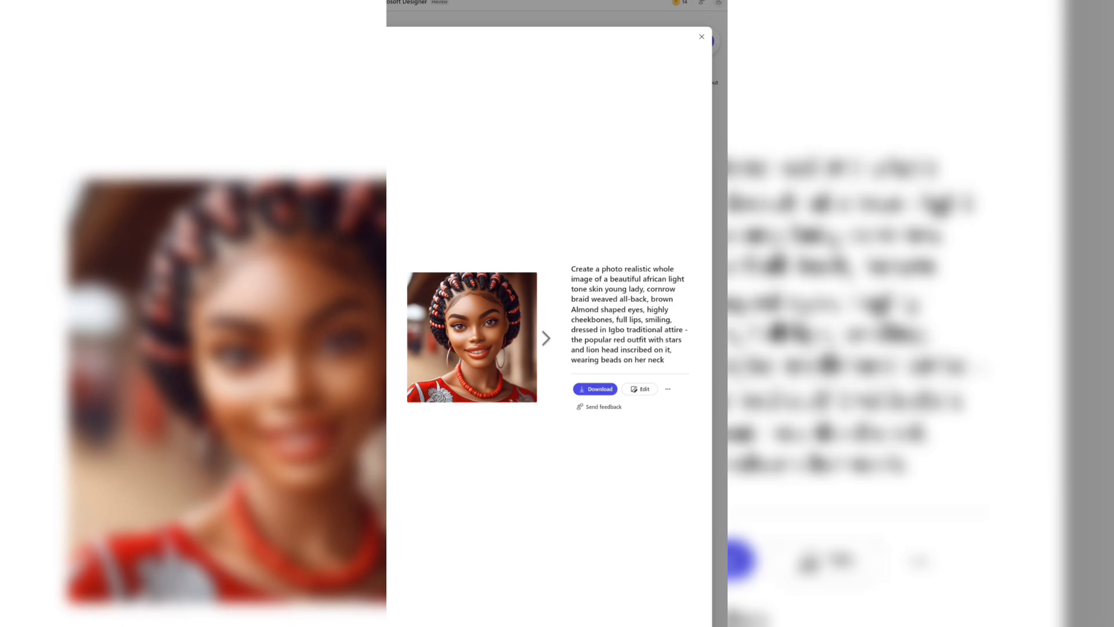
{"action": "key", "text": "Escape"}
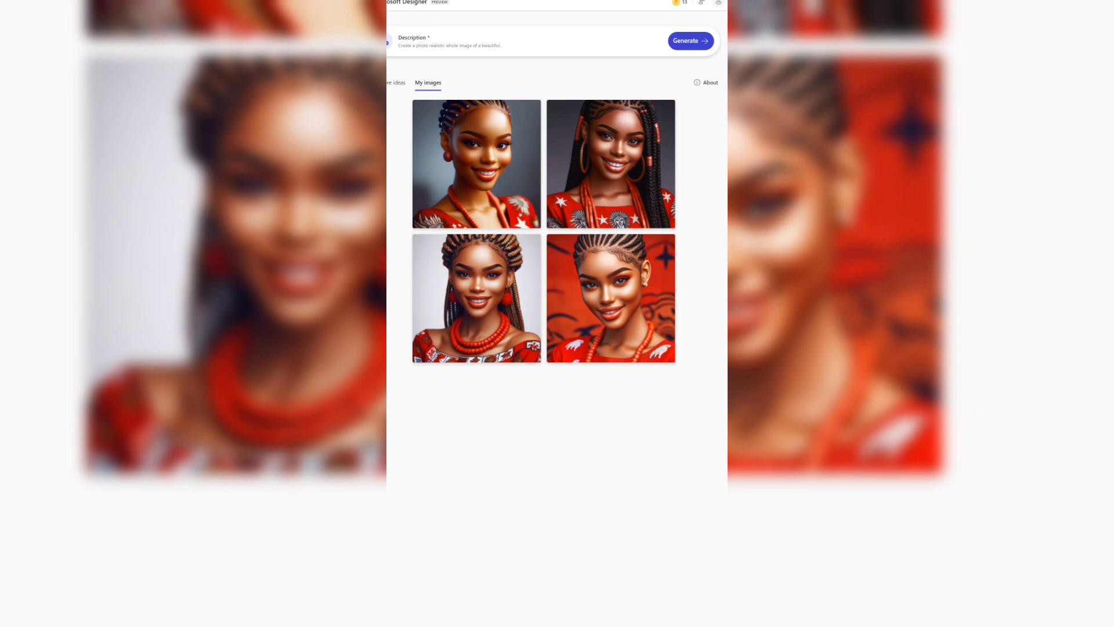
- Compare the newly generated portraits and download the one with large hoop earrings, long dark braids and a dark grey background
{"action": "left_click", "coordinate": [610, 163]}
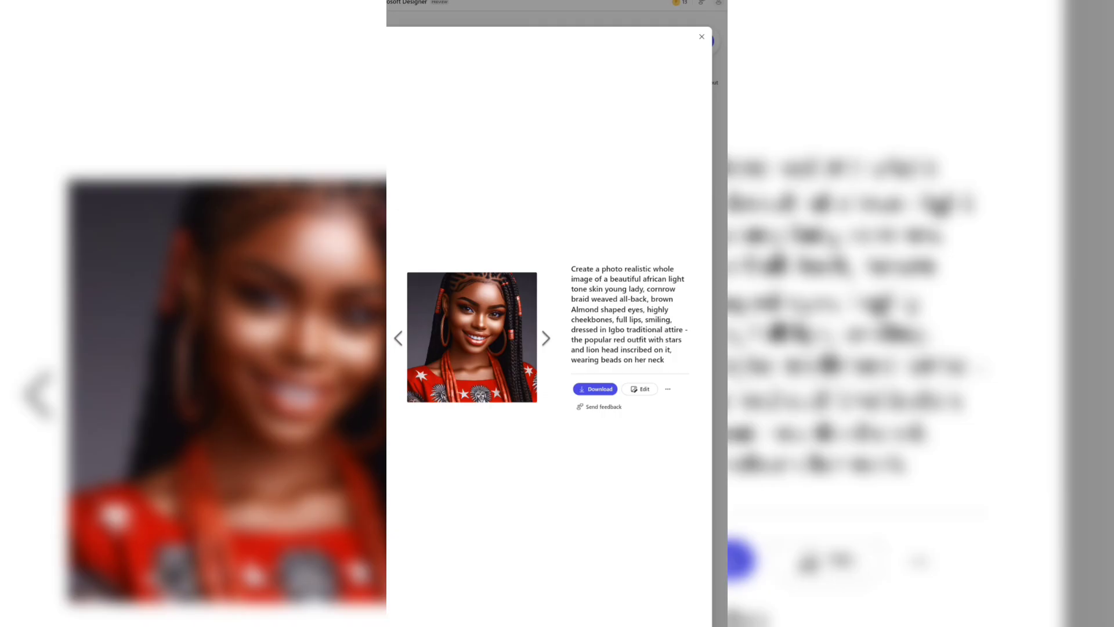
{"action": "key", "text": "Right"}
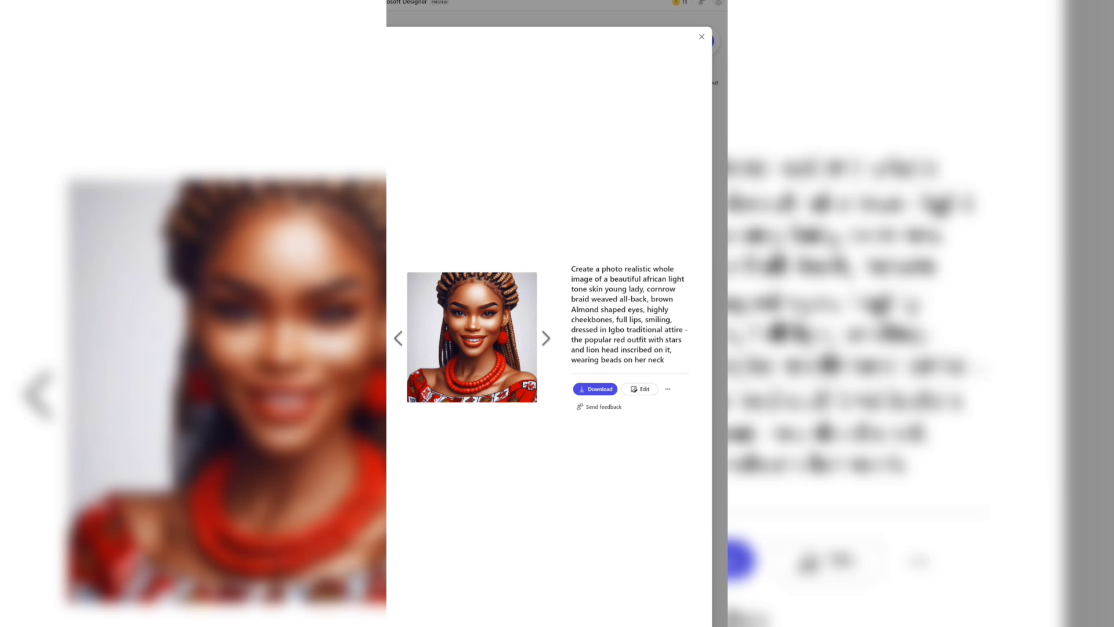
{"action": "key", "text": "Right"}
{"action": "key", "text": "Left"}
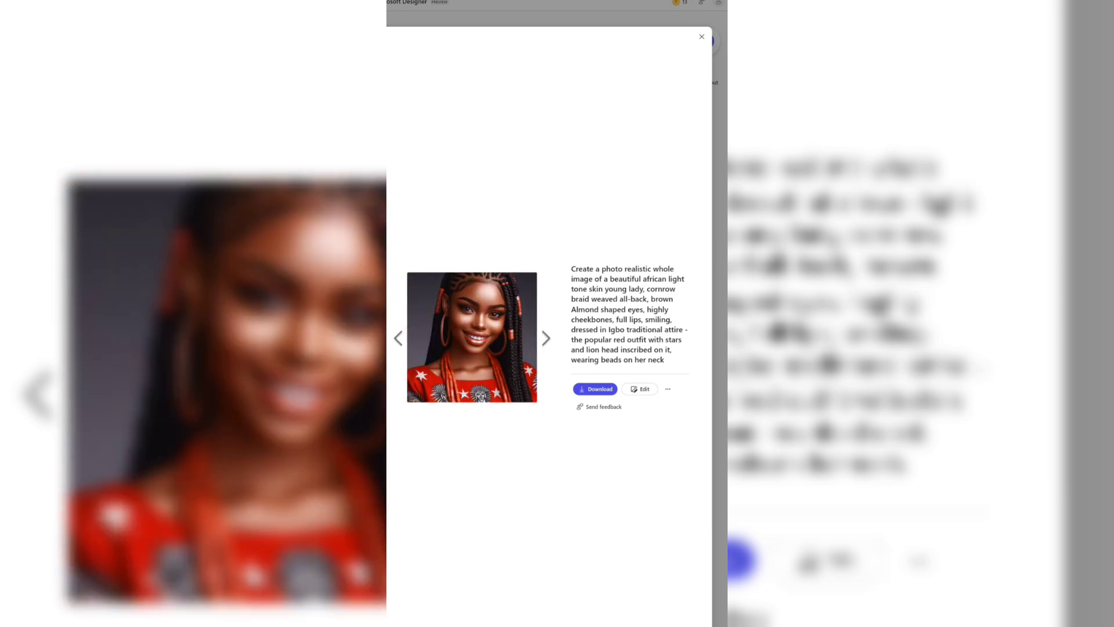
{"action": "key", "text": "Return"}
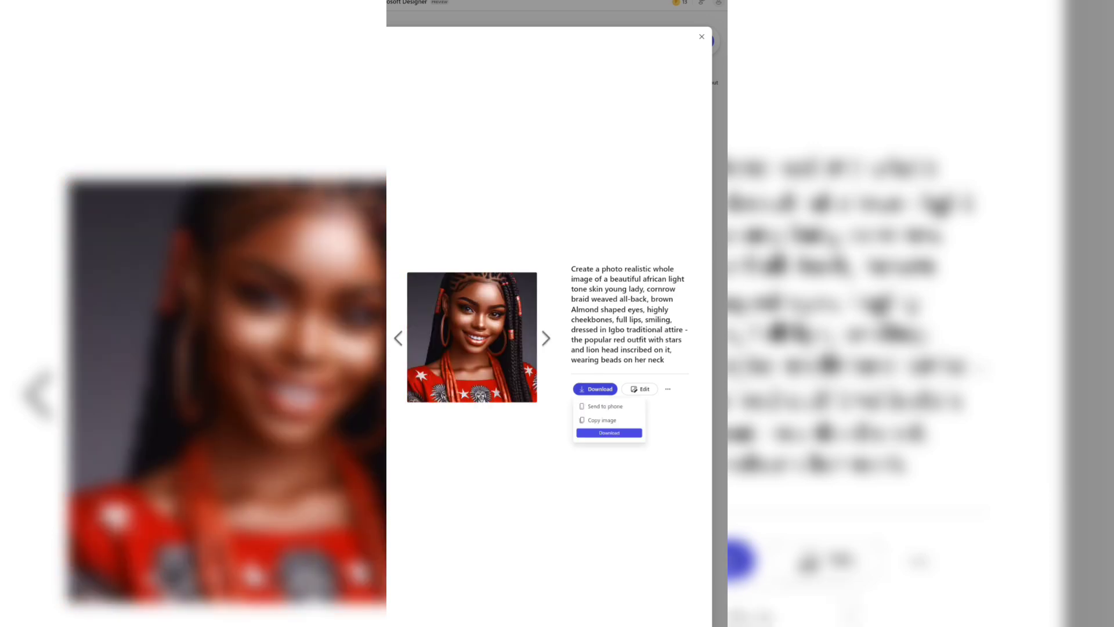
{"action": "key", "text": "Return"}
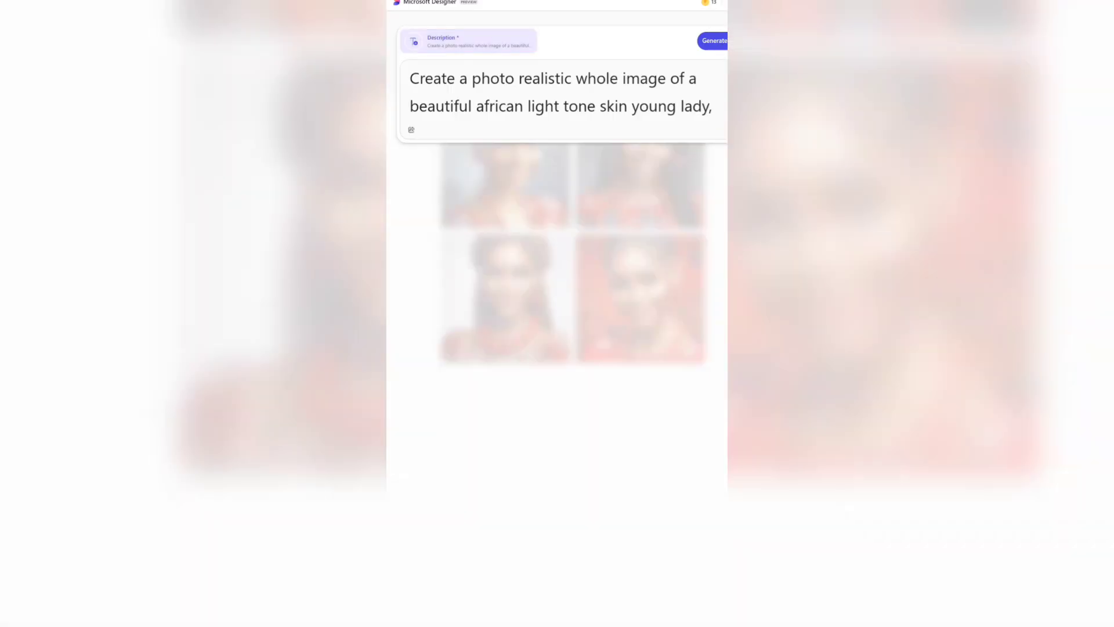
- Add "fetching water with a bucket in the village stream" to the prompt, generate, and download the image with thatched huts and a raised hand
{"action": "left_click", "coordinate": [511, 114]}
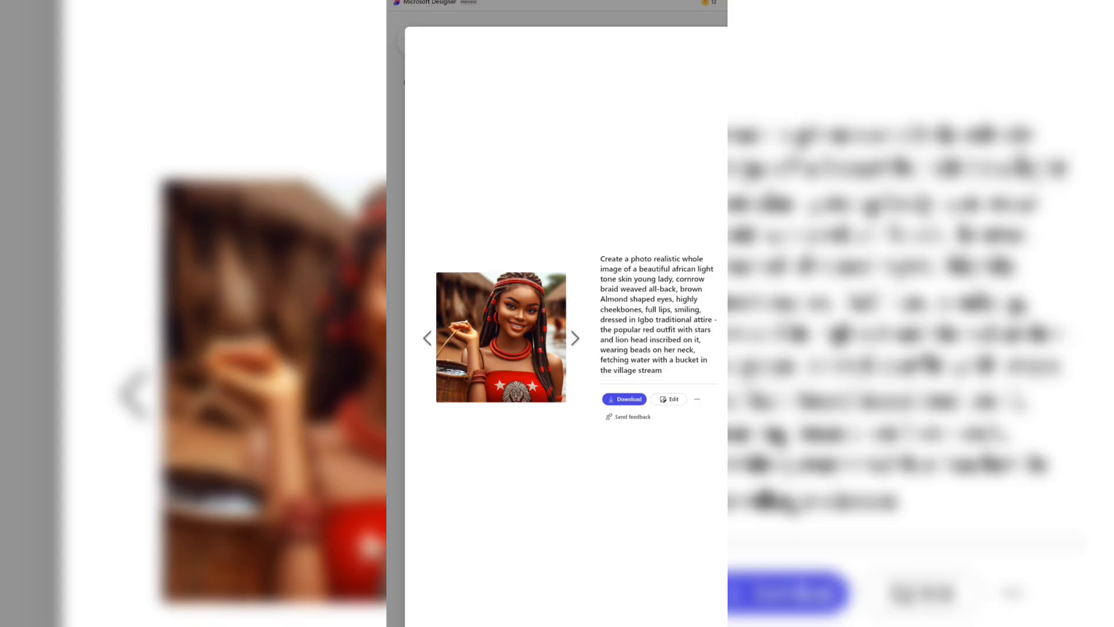
{"action": "key", "text": "Right"}
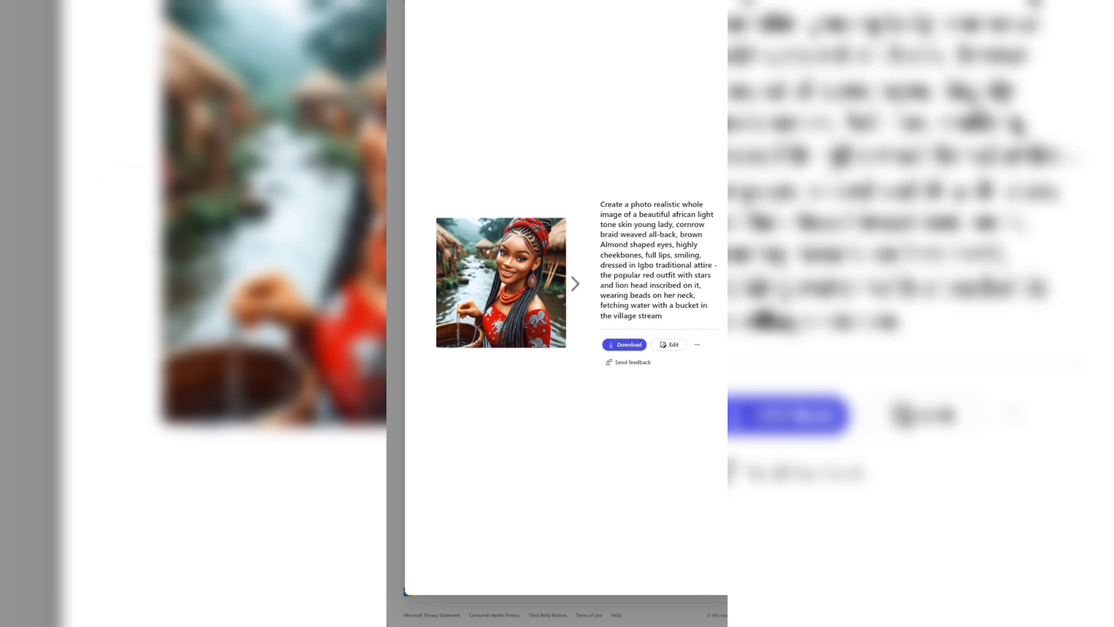
{"action": "key", "text": "Left"}
{"action": "key", "text": "Right"}
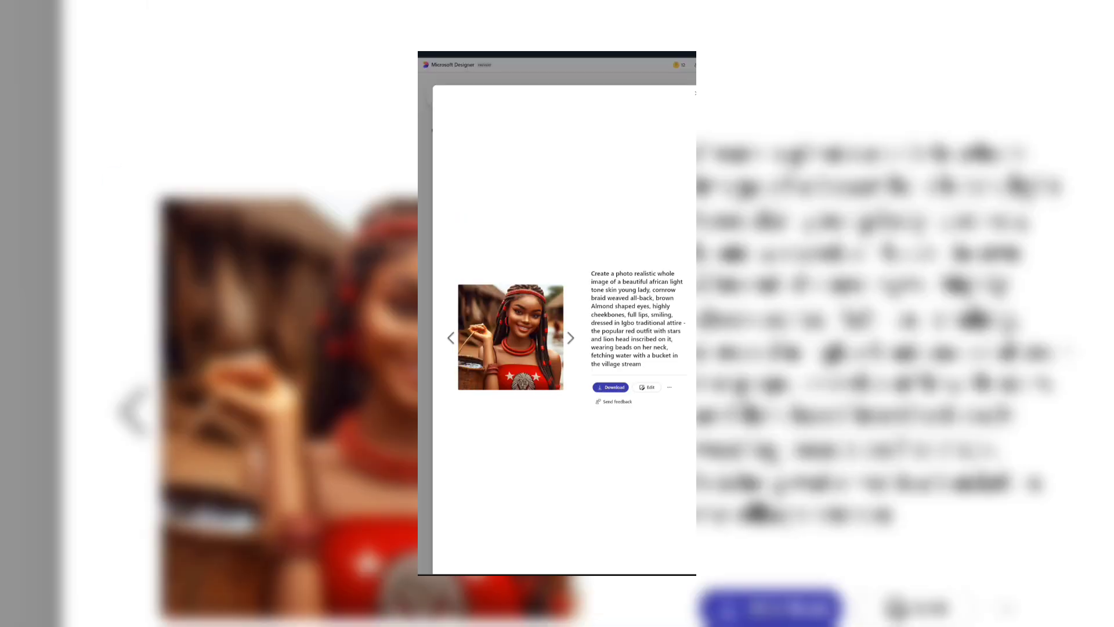
{"action": "left_click", "coordinate": [610, 387]}
{"action": "left_click", "coordinate": [622, 422]}
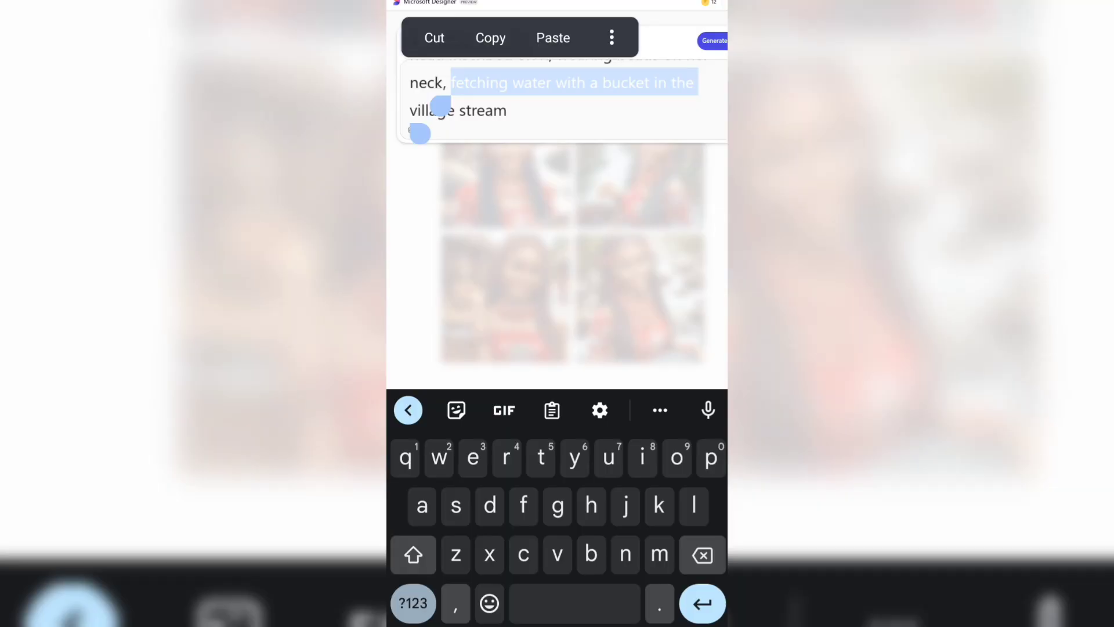
- Replace the stream phrase with "talking with a neighboring villager", generate, and download the portrait with a checked-shirt villager behind her
{"action": "type", "text": "t"}
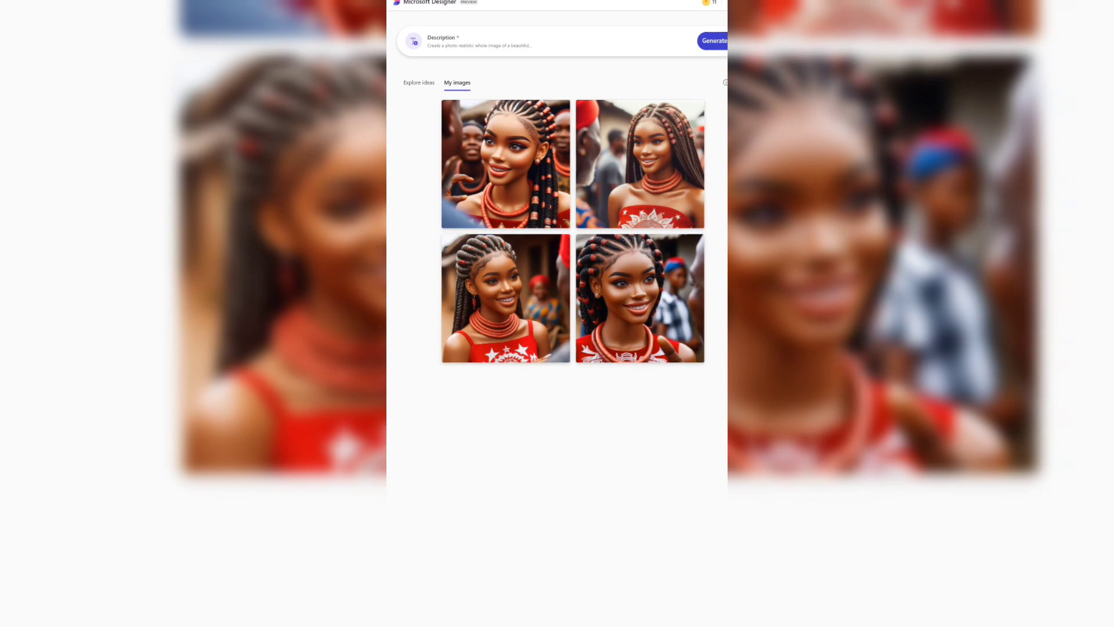
{"action": "left_click", "coordinate": [640, 298]}
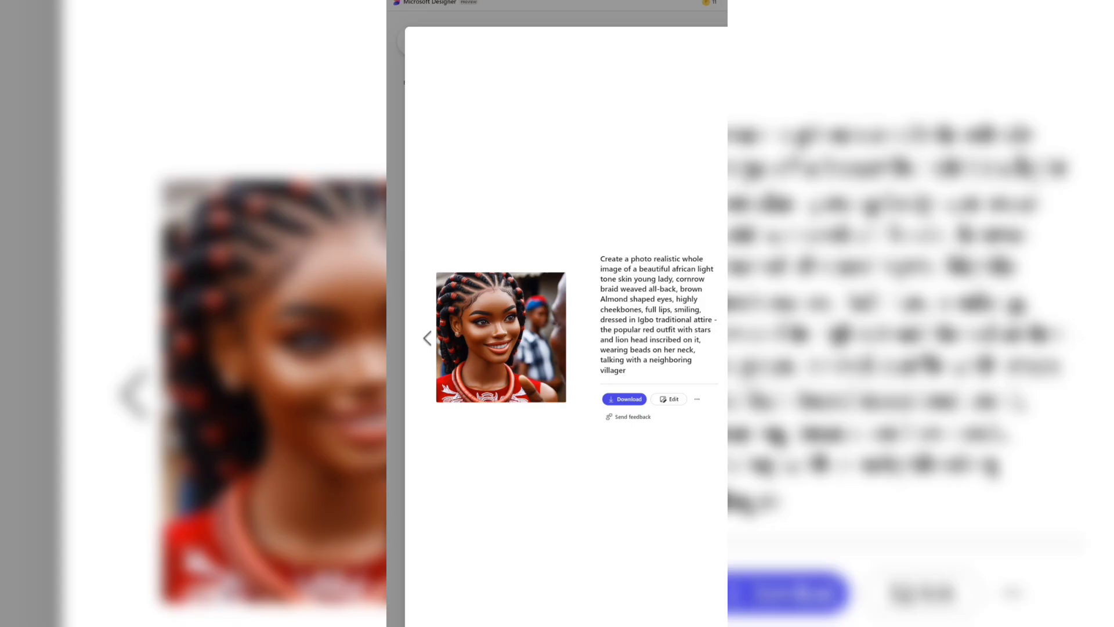
{"action": "left_click", "coordinate": [427, 338]}
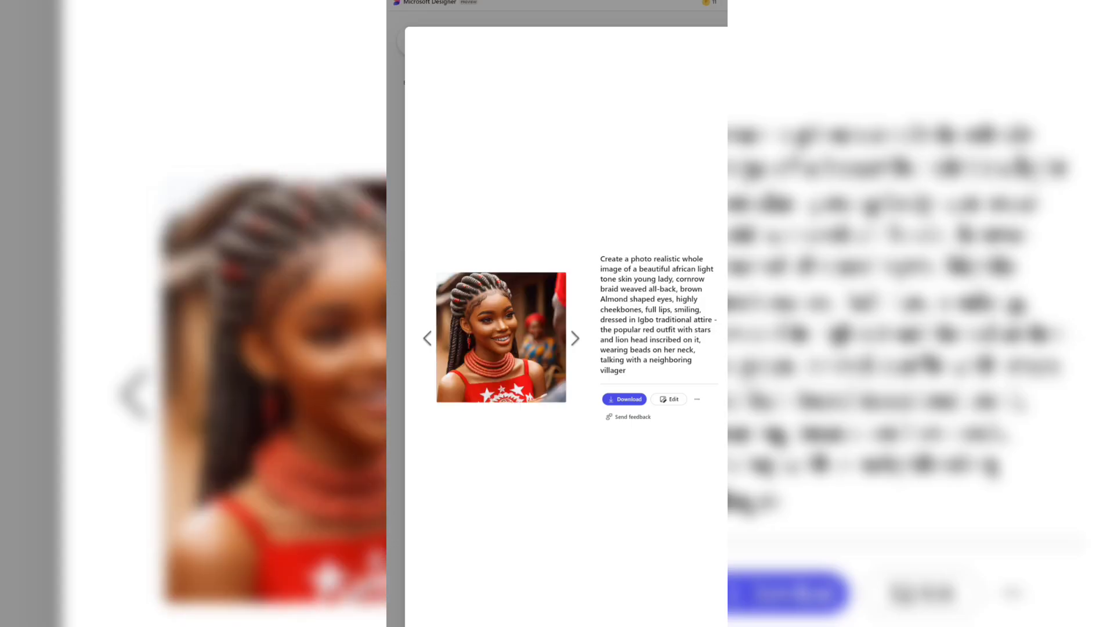
{"action": "left_click", "coordinate": [427, 337]}
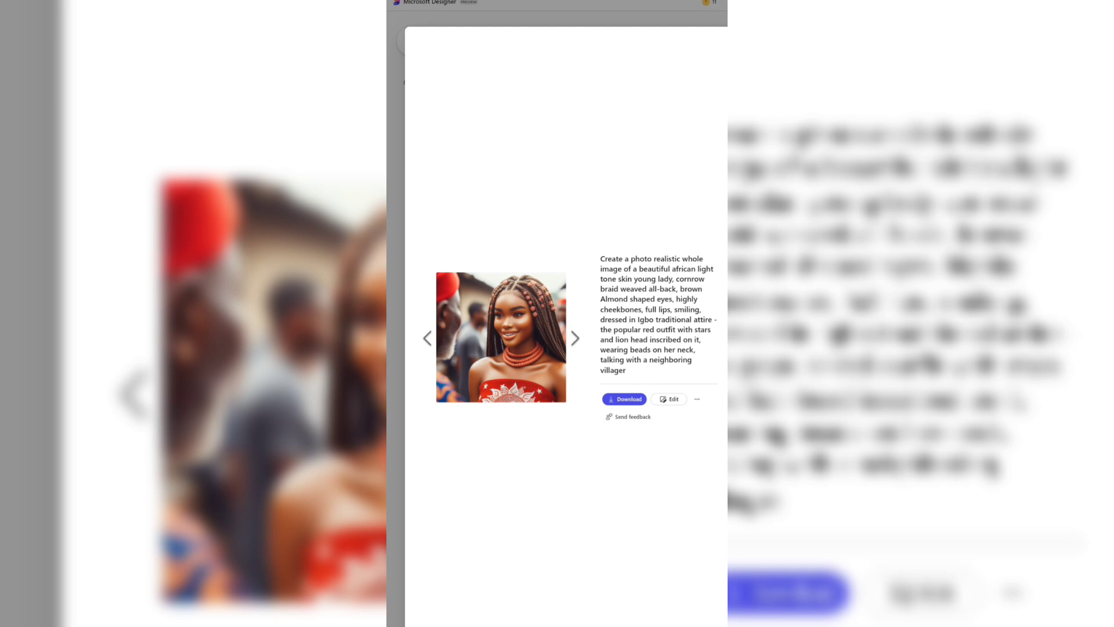
{"action": "left_click", "coordinate": [427, 337]}
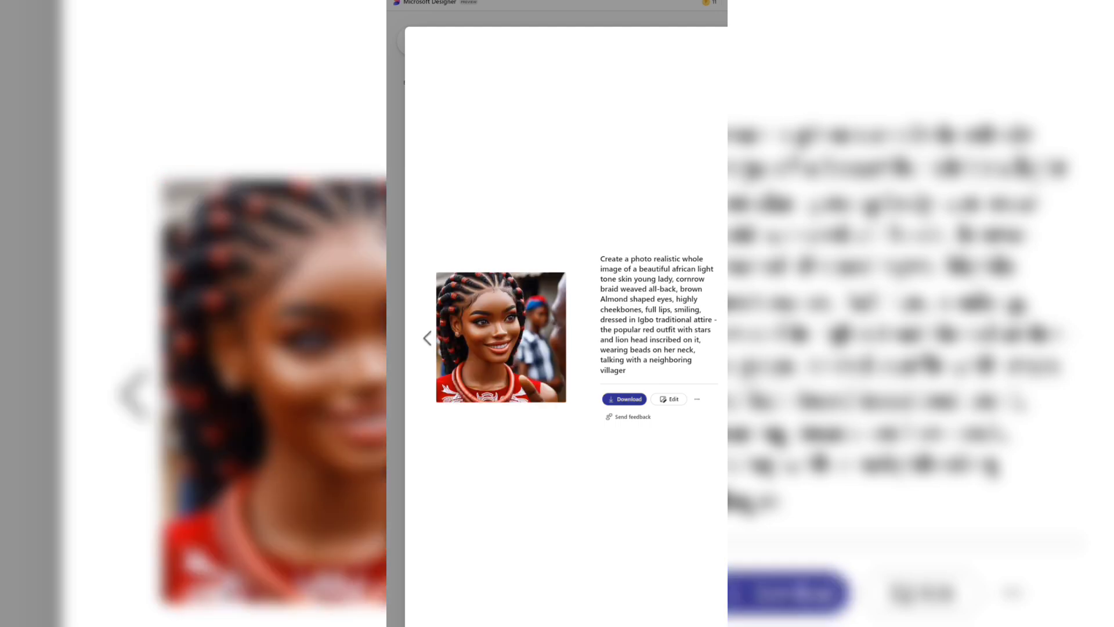
{"action": "left_click", "coordinate": [623, 398]}
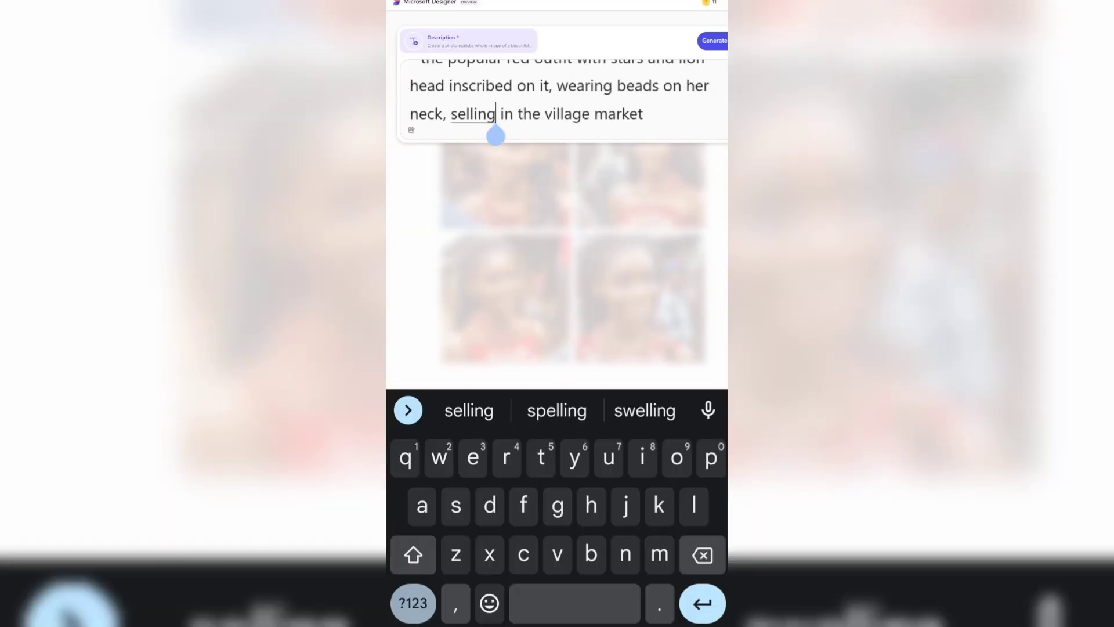
- Change the prompt's ending to "selling fish in the village market", generate the images and browse them in full view
{"action": "type", "text": "fis"}
{"action": "type", "text": "h"}
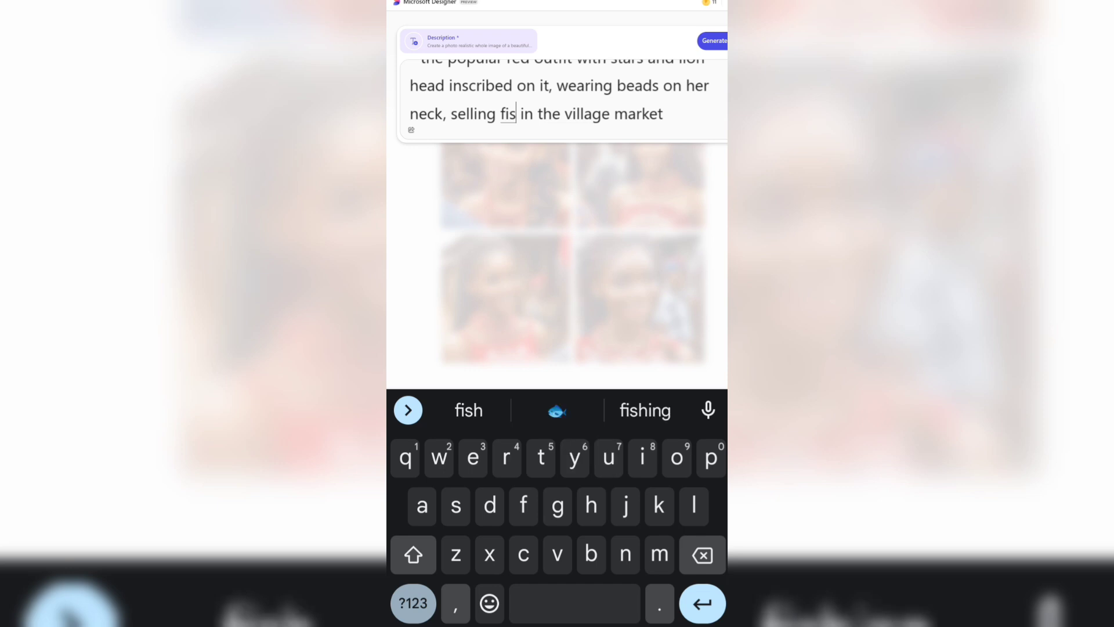
{"action": "type", "text": "h"}
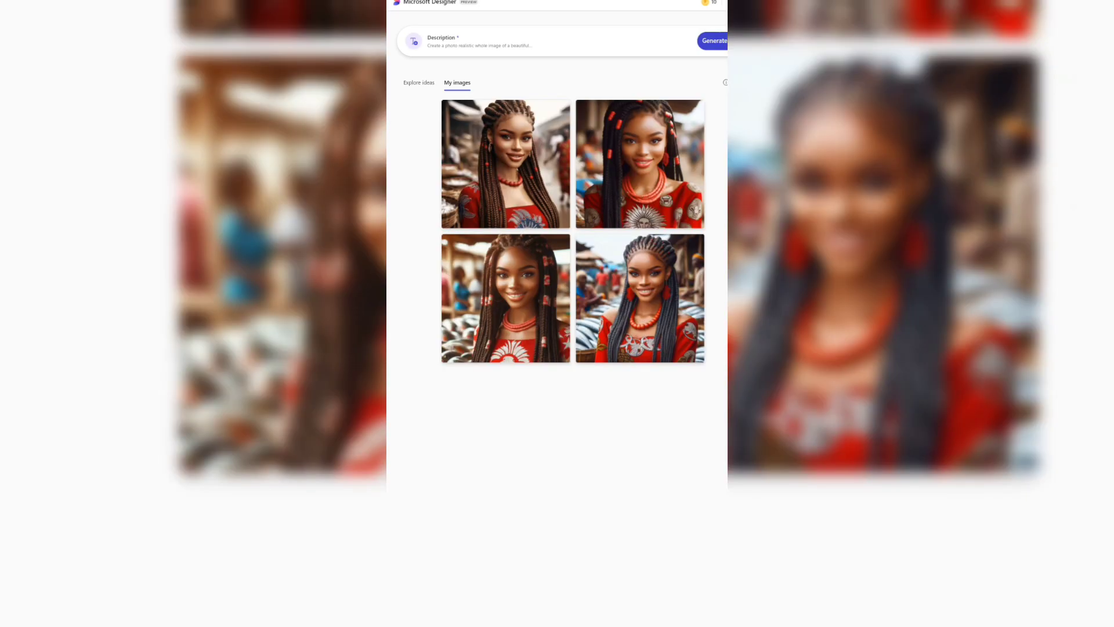
{"action": "left_click", "coordinate": [505, 297]}
{"action": "key", "text": "Right"}
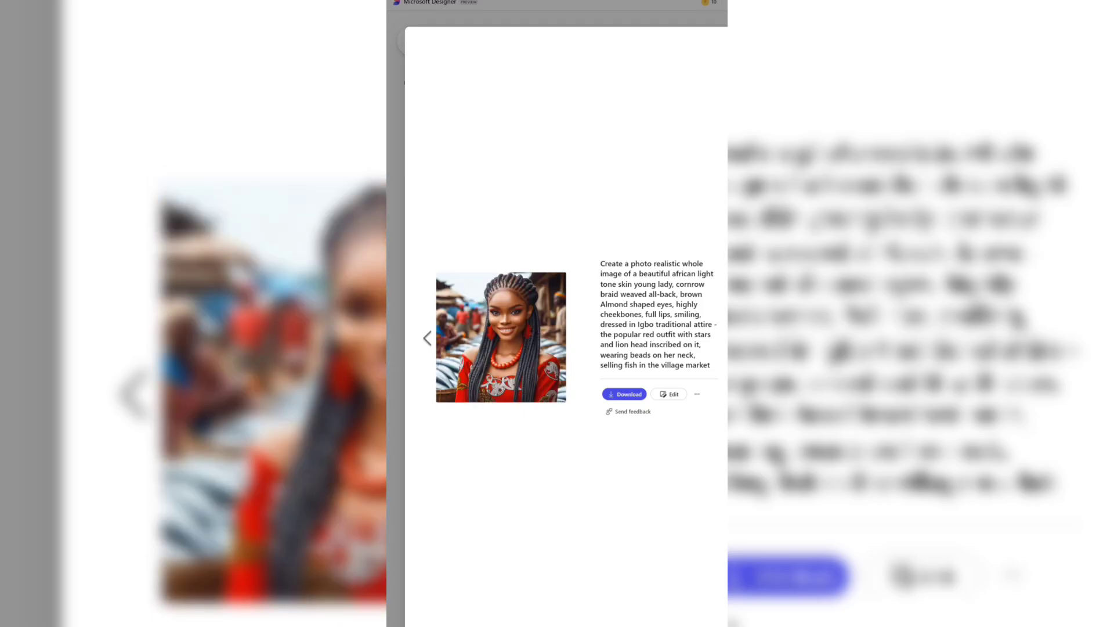
{"action": "key", "text": "Left"}
{"action": "key", "text": "Left"}
{"action": "key", "text": "Escape"}
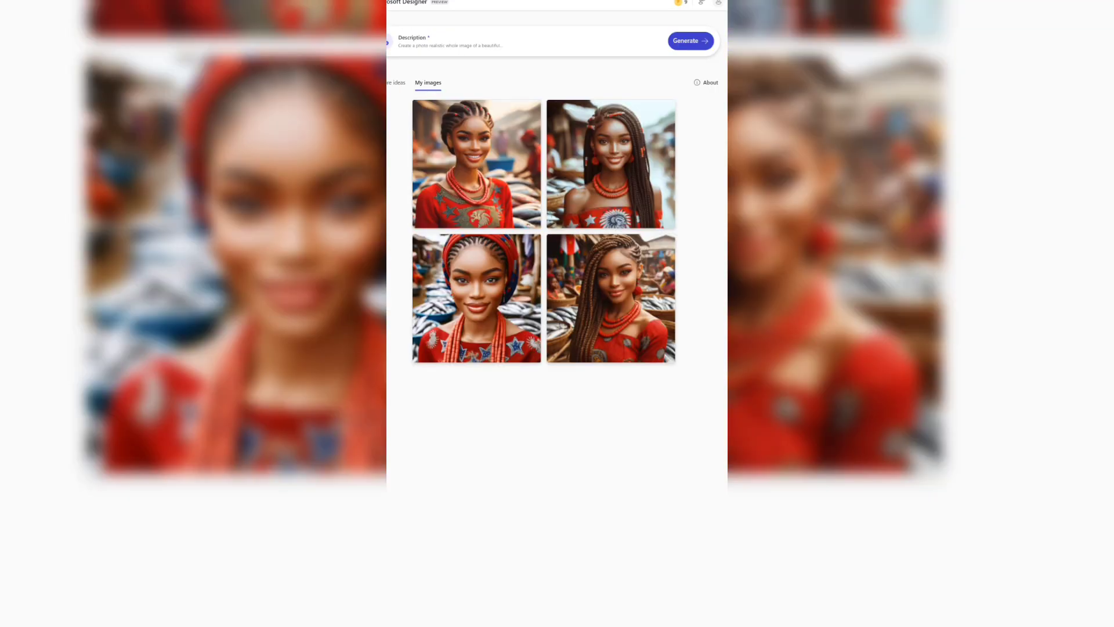
- Download two fish-market portraits: the one with the red headwrap and the one with long braids and an off-shoulder outfit
{"action": "left_click", "coordinate": [475, 298]}
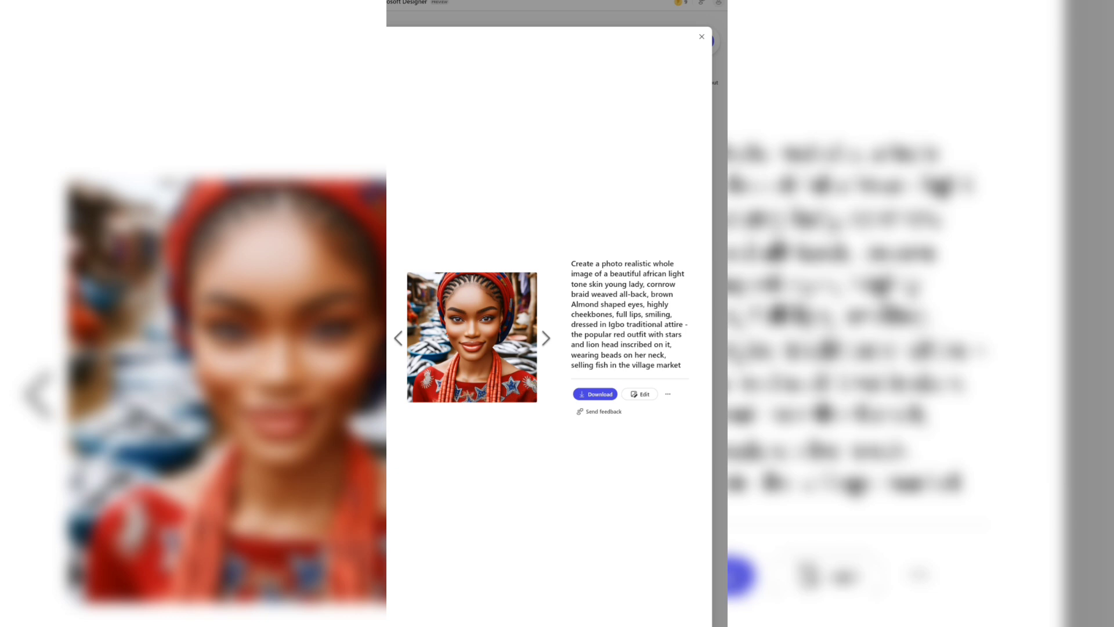
{"action": "left_click", "coordinate": [595, 394]}
{"action": "left_click", "coordinate": [609, 438]}
{"action": "left_click", "coordinate": [545, 337]}
{"action": "left_click", "coordinate": [595, 394]}
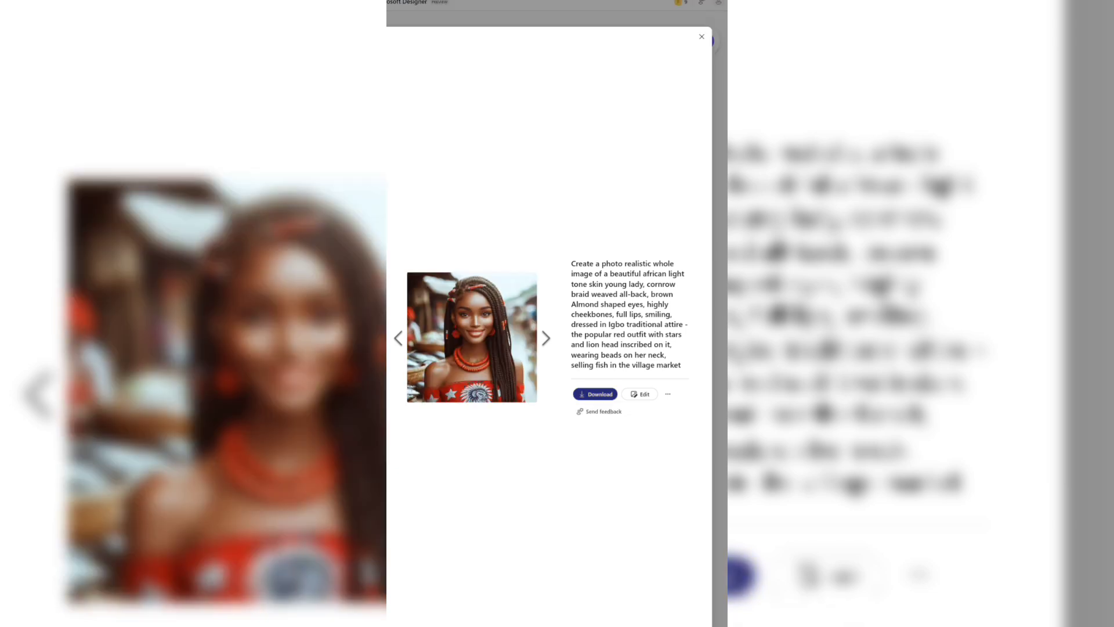
{"action": "left_click", "coordinate": [609, 438]}
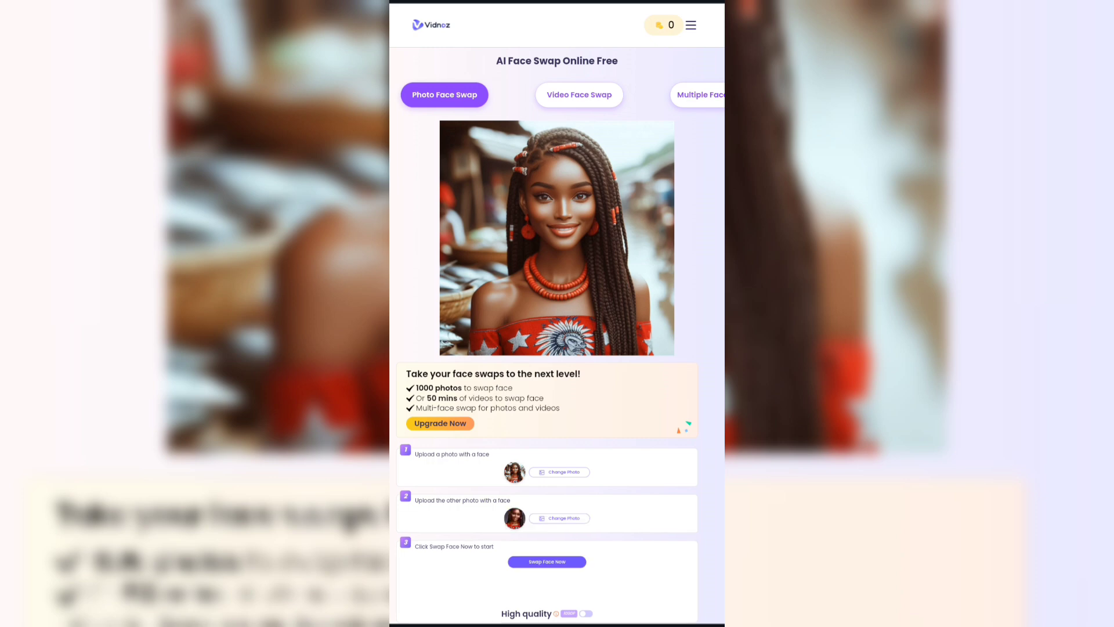
- Switch to Vidnoz AI Face Swap and run a photo face swap on the off-shoulder market portrait using the other uploaded face photo
{"action": "left_click", "coordinate": [546, 561]}
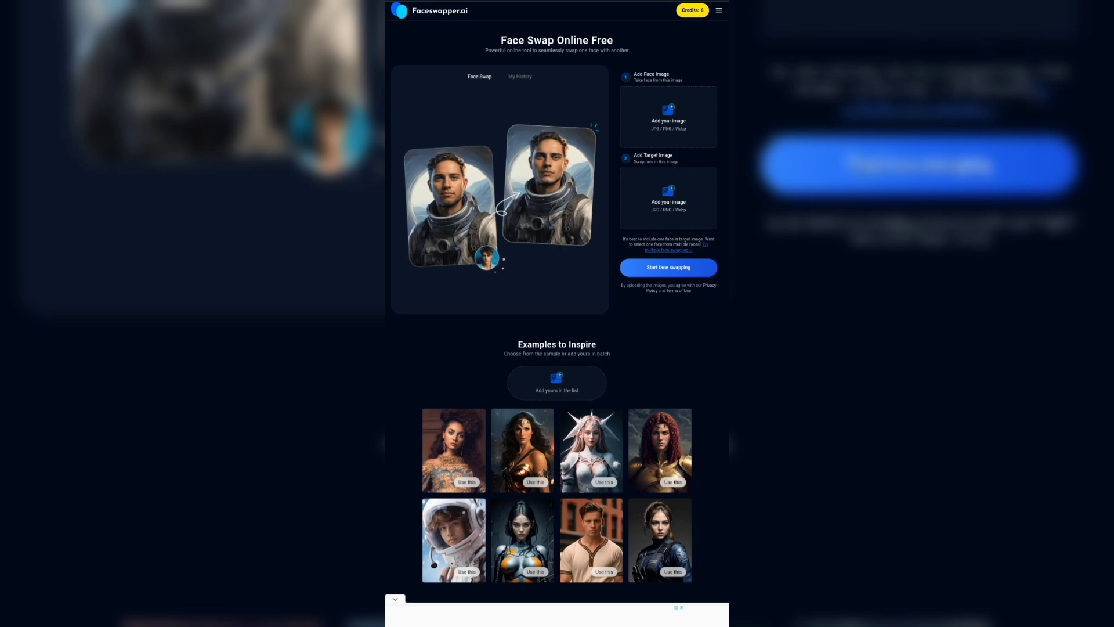
- In Faceswapper.ai, add the hoop-earring portrait as face image and the red-headwrap market portrait as target image, and start the face swap
{"action": "left_click", "coordinate": [668, 117]}
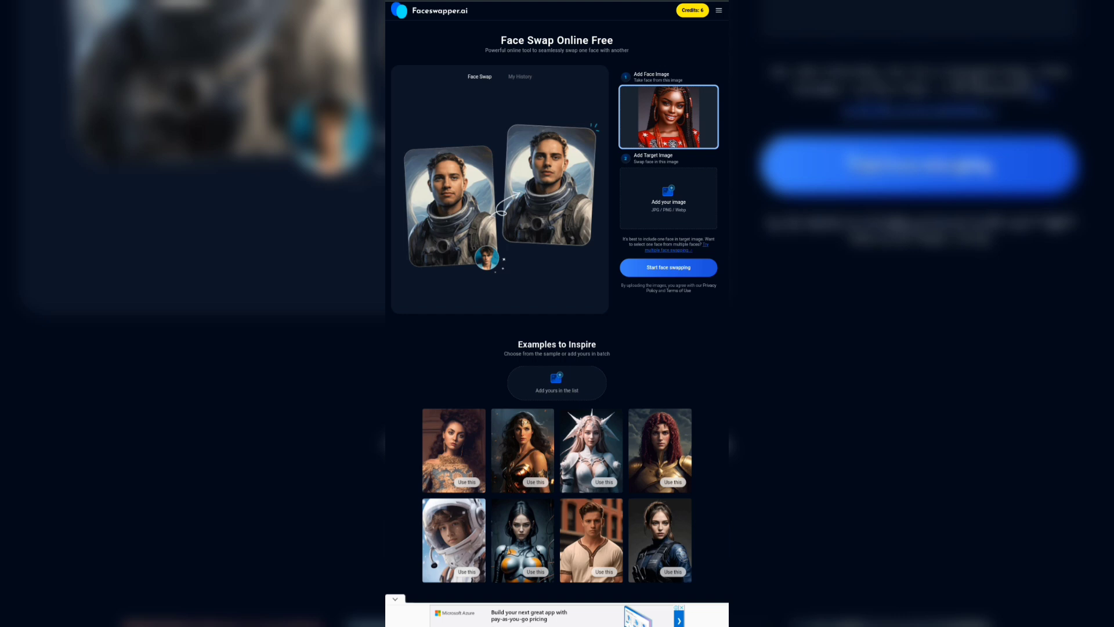
{"action": "left_click", "coordinate": [669, 198]}
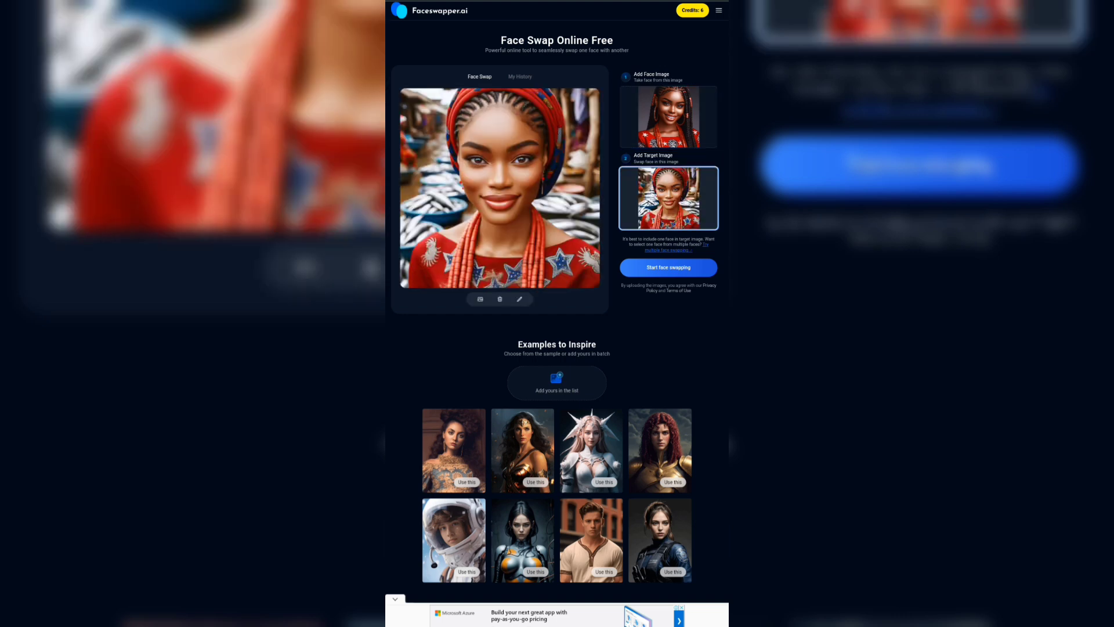
{"action": "left_click", "coordinate": [669, 267]}
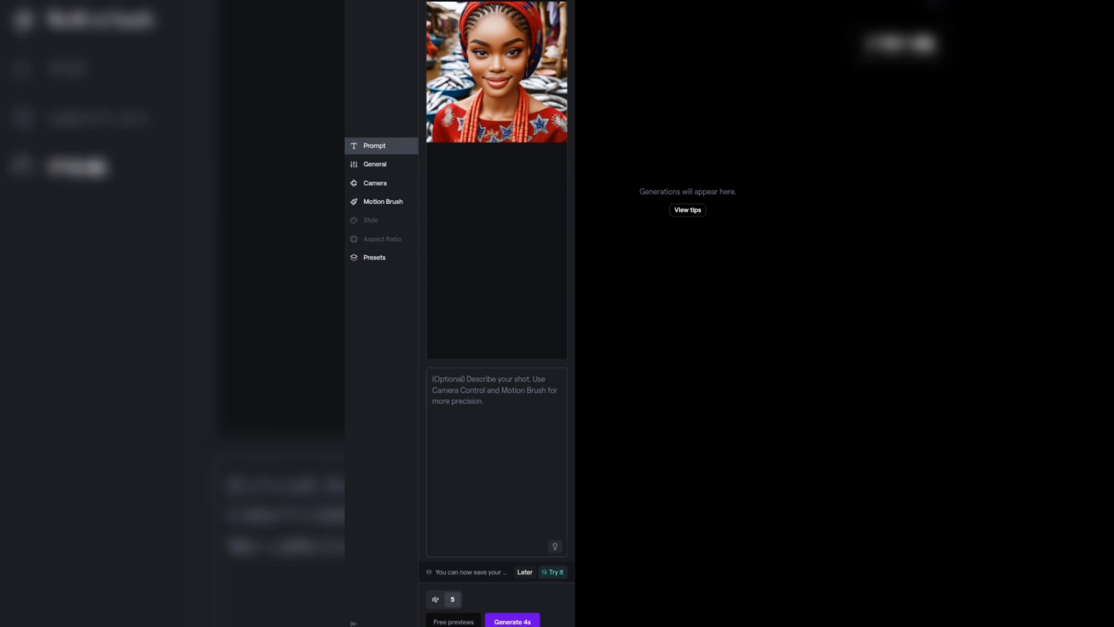
- In Runway, generate a 4-second video from the headwrap portrait with general motion 5 and generate a lip sync using the afri.aac audio
{"action": "left_click", "coordinate": [444, 599]}
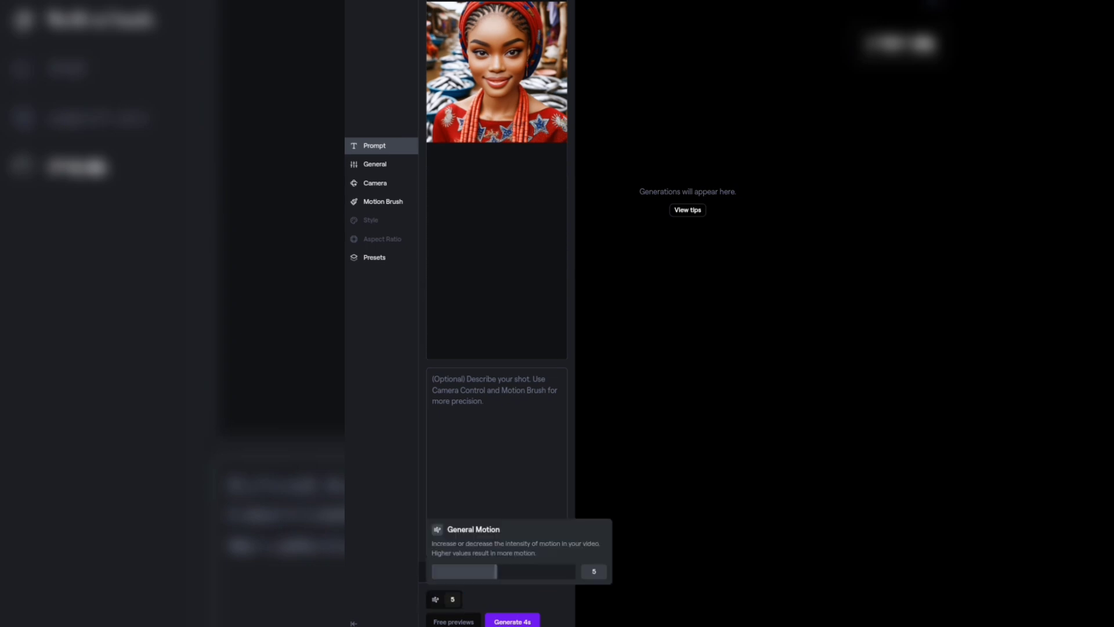
{"action": "key", "text": "Escape"}
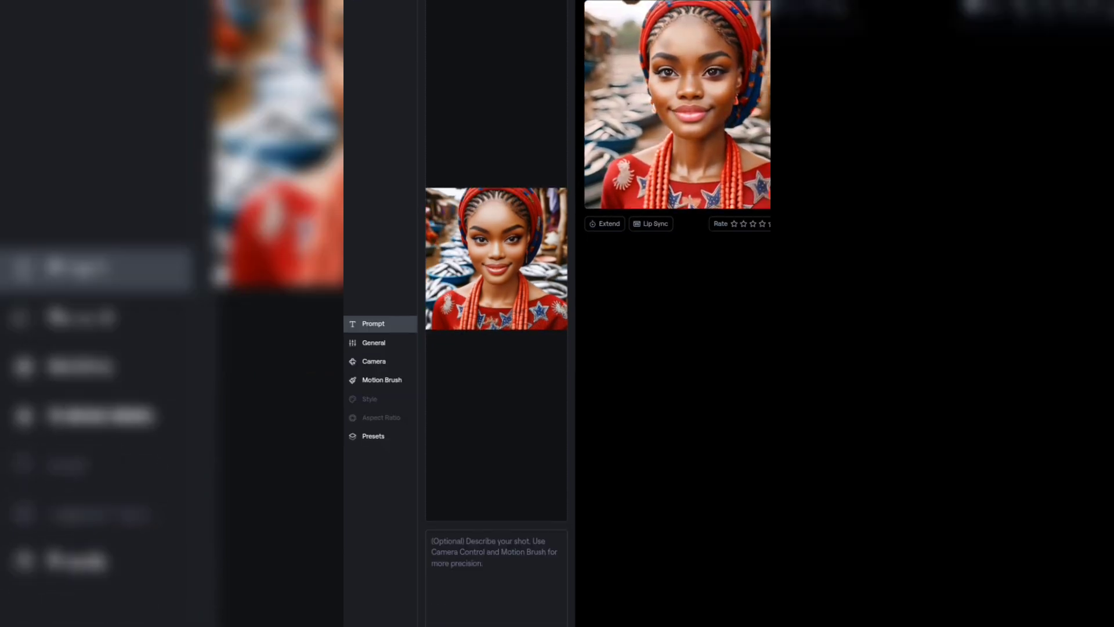
{"action": "left_click", "coordinate": [650, 223]}
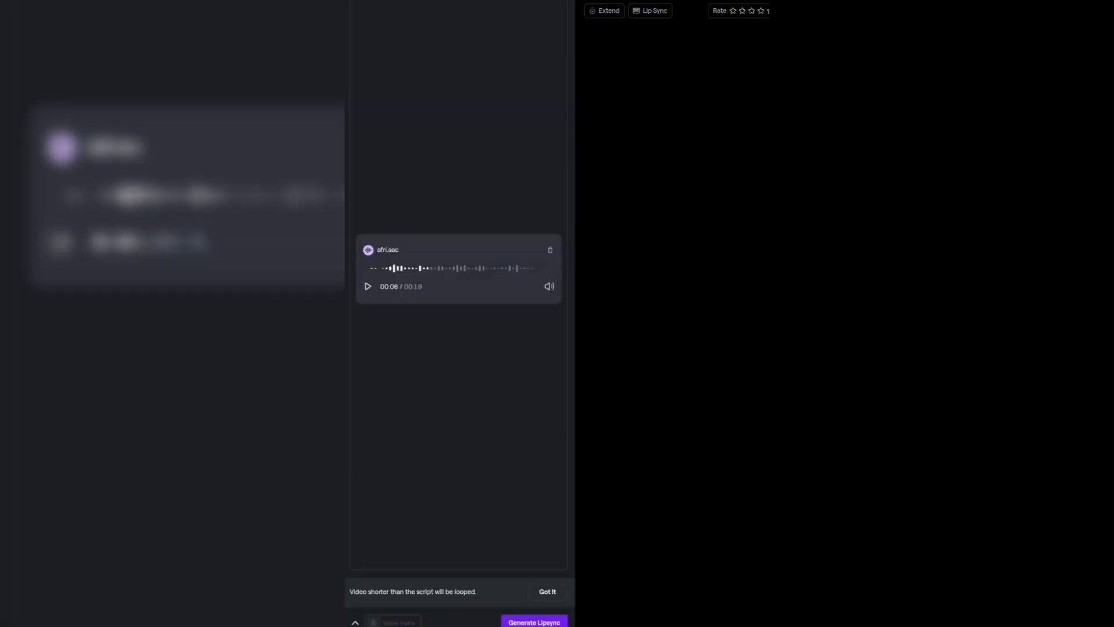
{"action": "left_click", "coordinate": [534, 621]}
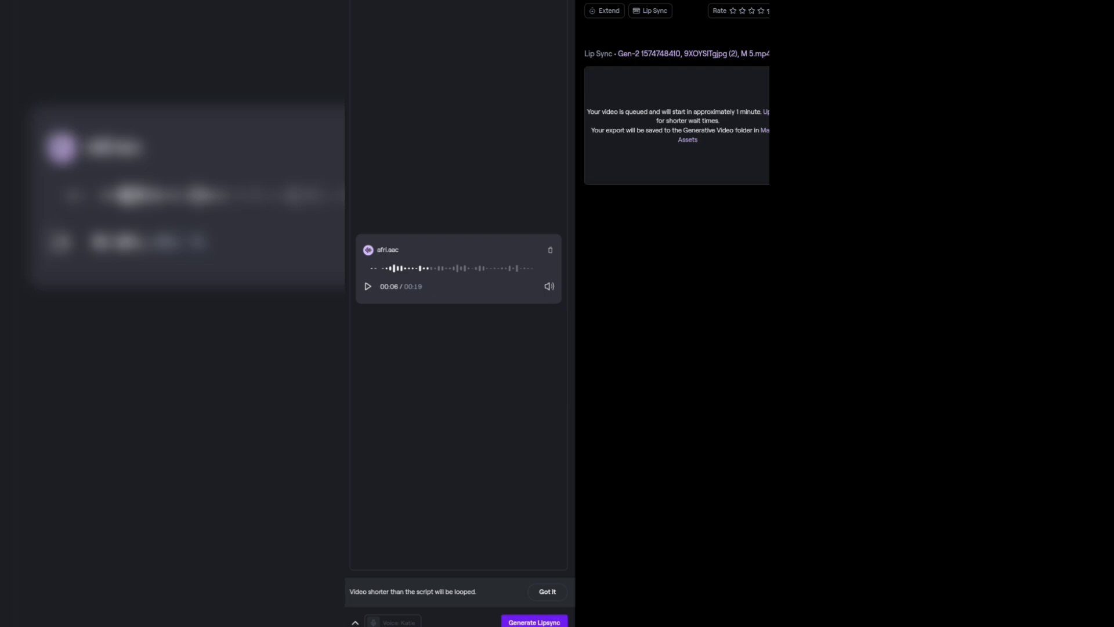